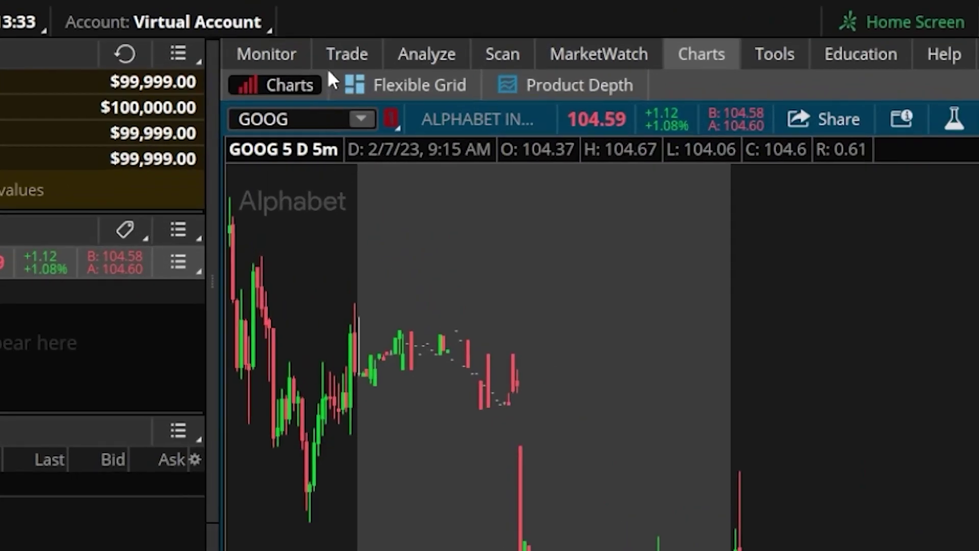
Step: Open the GOOG option chain for trading all products and expand the 17 MAR 23 expiration
left_click(336, 32)
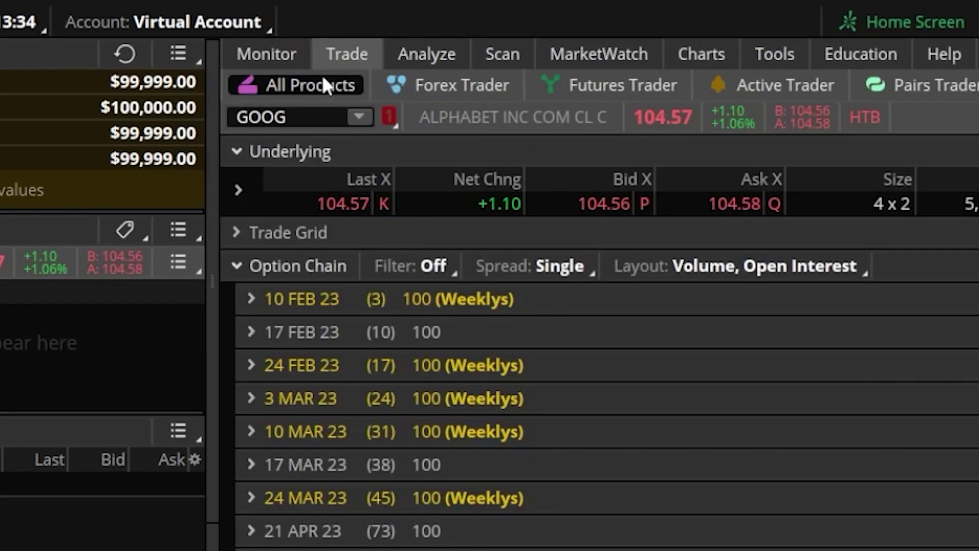
left_click(317, 87)
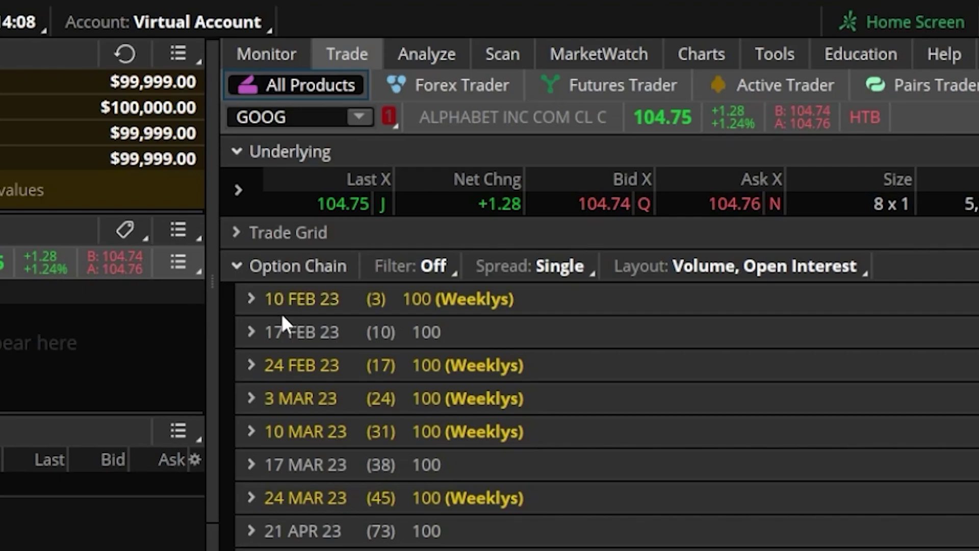
left_click(281, 306)
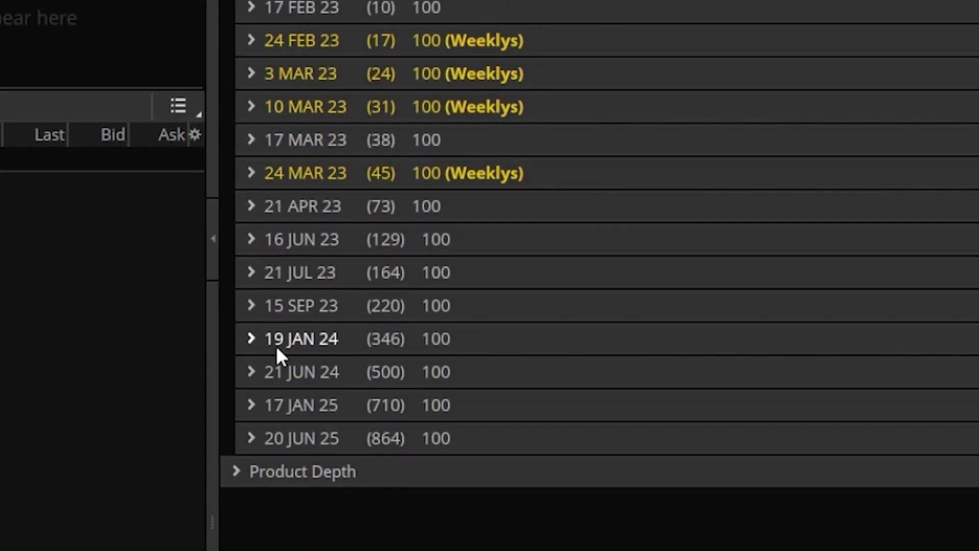
left_click(281, 442)
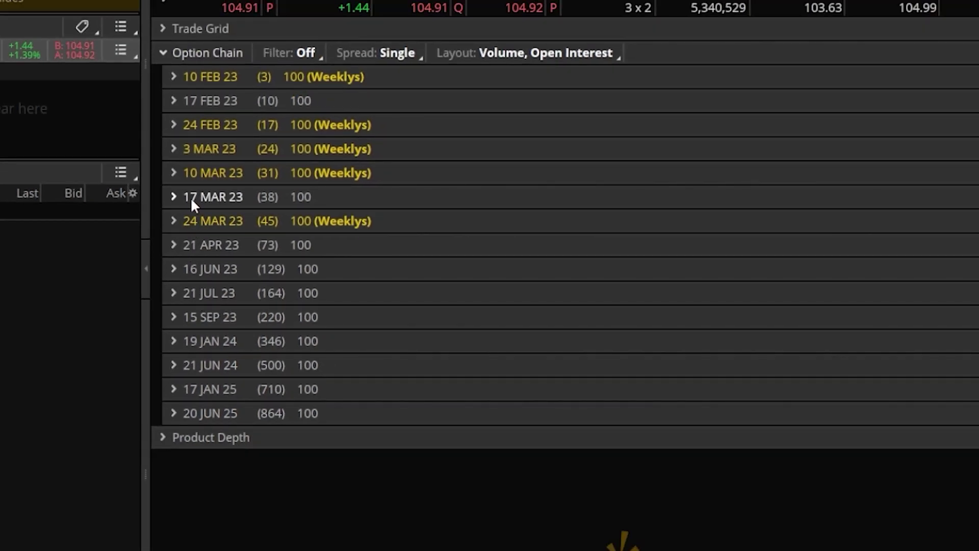
left_click(192, 201)
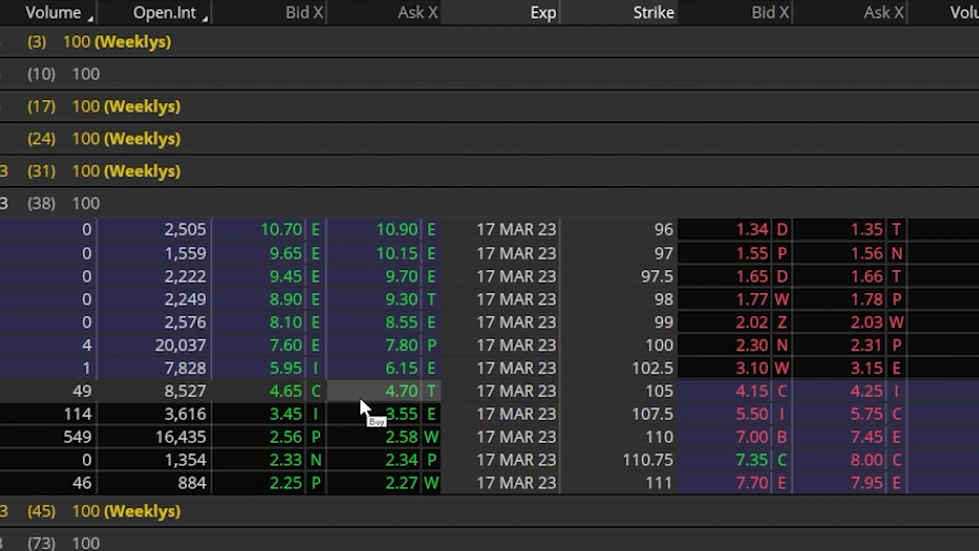
Step: Buy one GOOG 17 MAR 23 105 call at a 4.70 limit and send the order from the virtual account
left_click(383, 397)
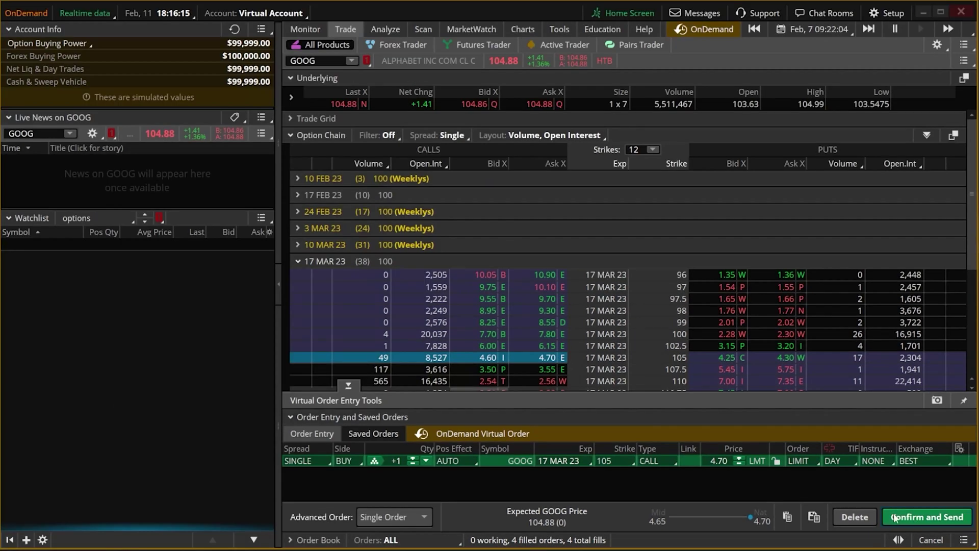
left_click(893, 516)
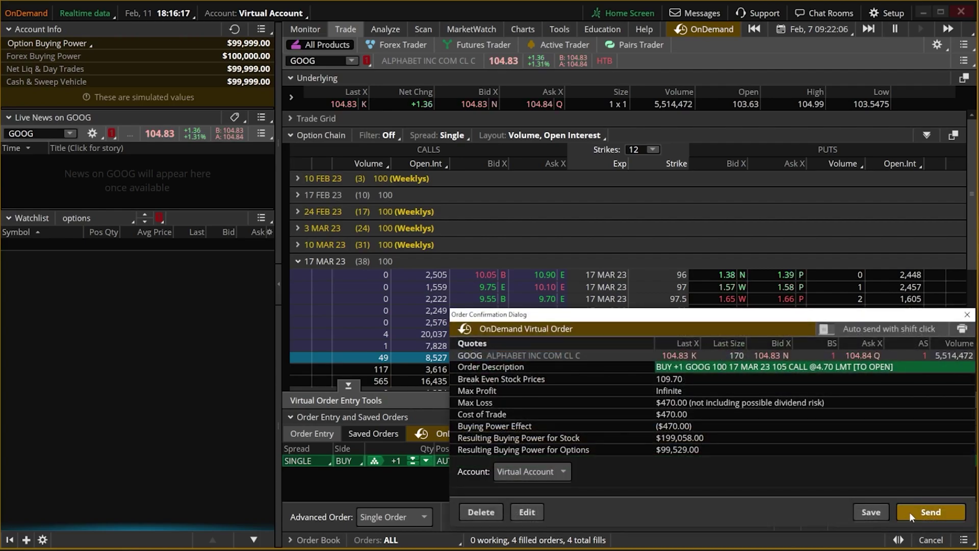
left_click(941, 512)
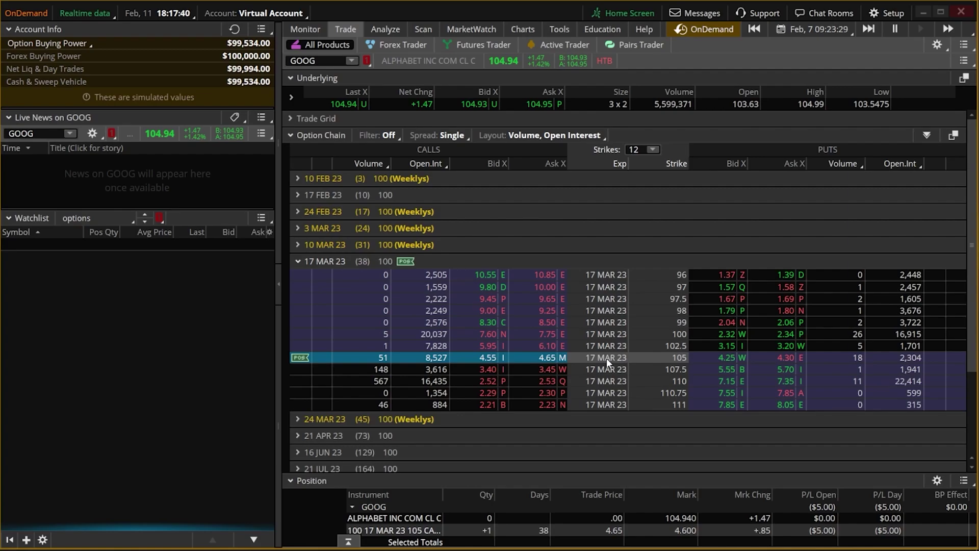
Step: Add the GOOG 17 MAR 23 105 call and the matching 105 put to the options watchlist
right_click(547, 363)
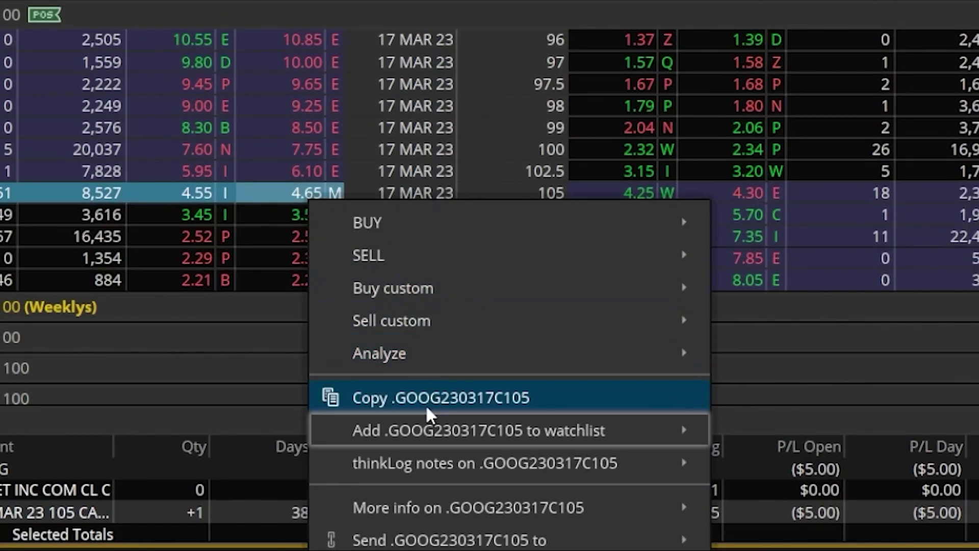
mouse_move(431, 433)
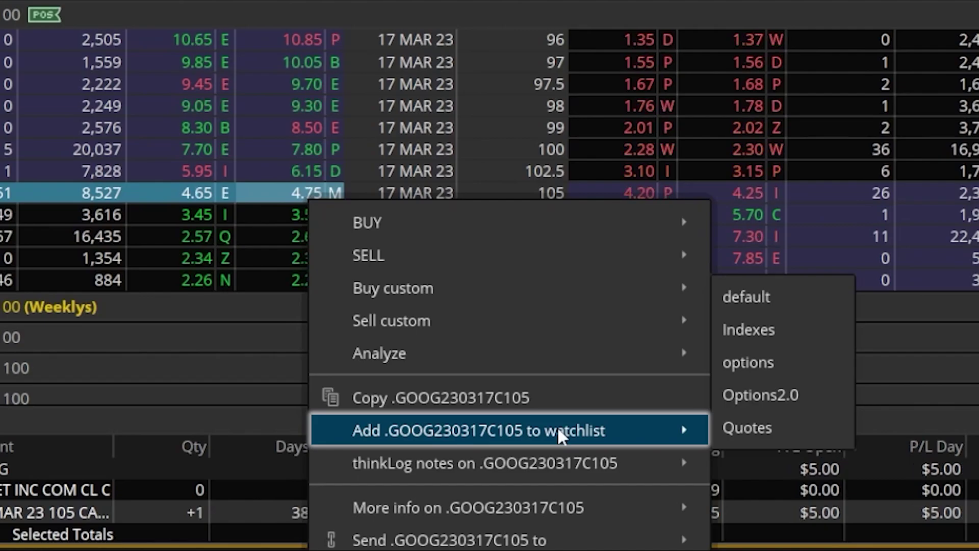
left_click(746, 372)
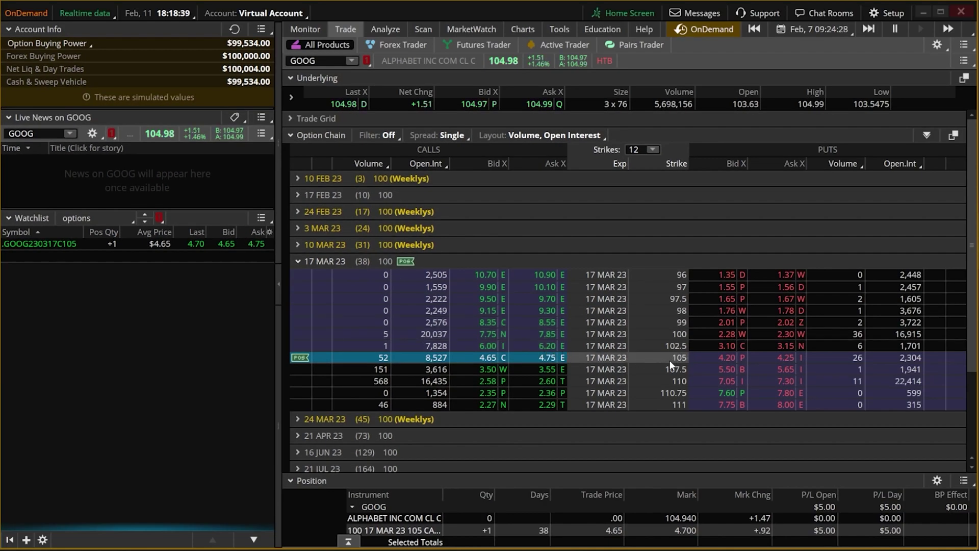
right_click(767, 360)
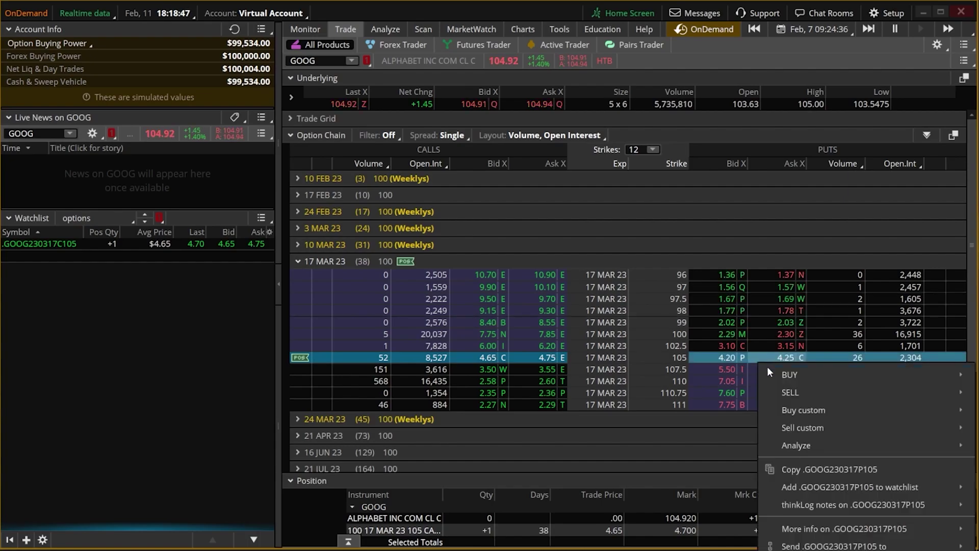
mouse_move(801, 485)
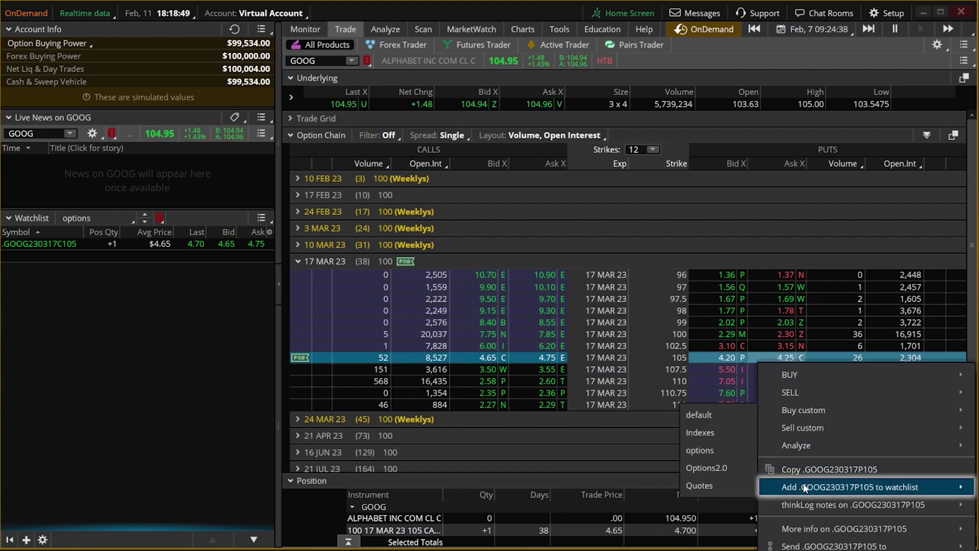
left_click(718, 451)
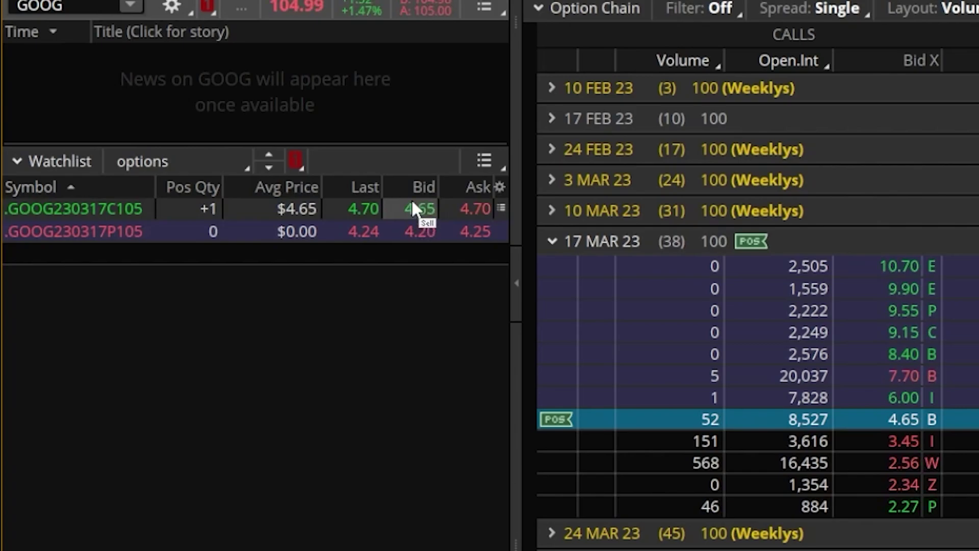
Step: Sell the one GOOG 17 MAR 23 105 call from the watchlist at a 4.70 limit and send the closing order
left_click(455, 207)
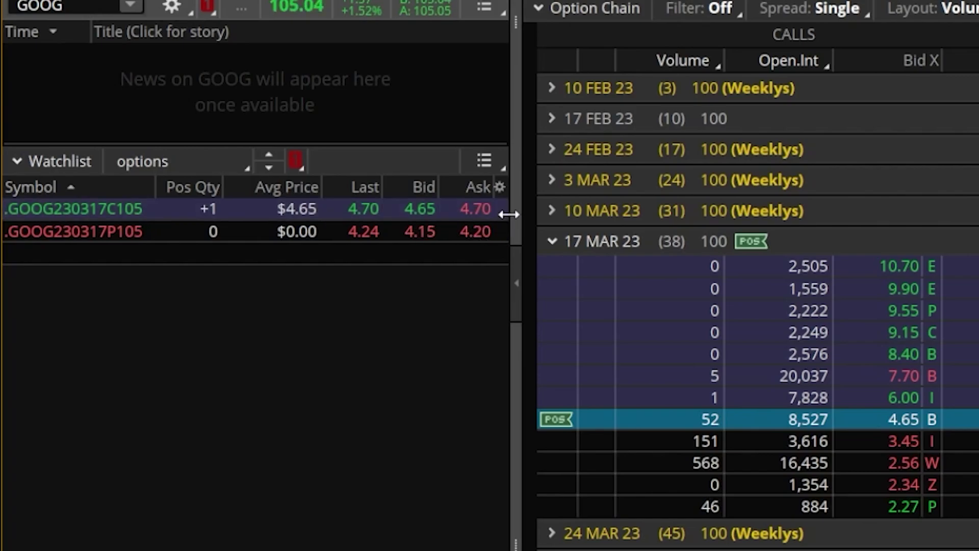
left_click(479, 209)
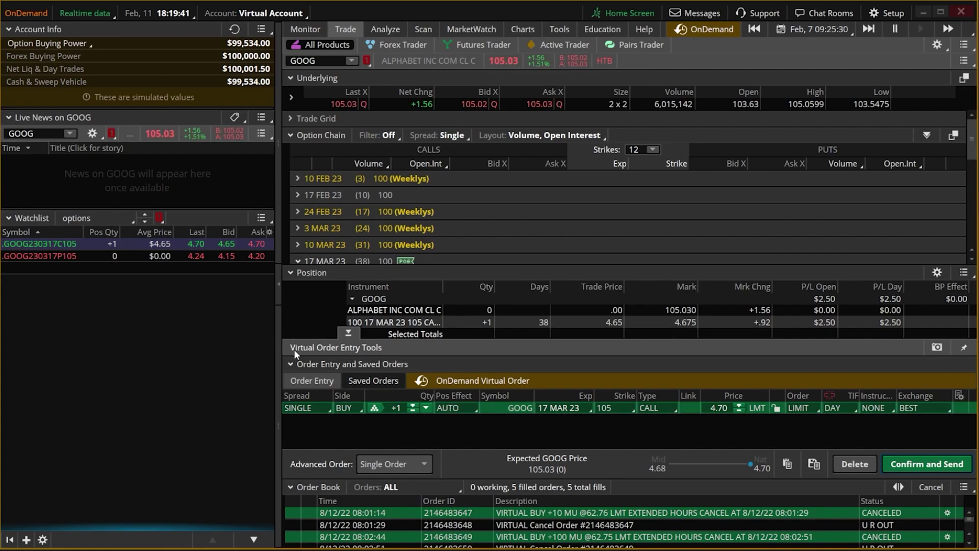
left_click(227, 248)
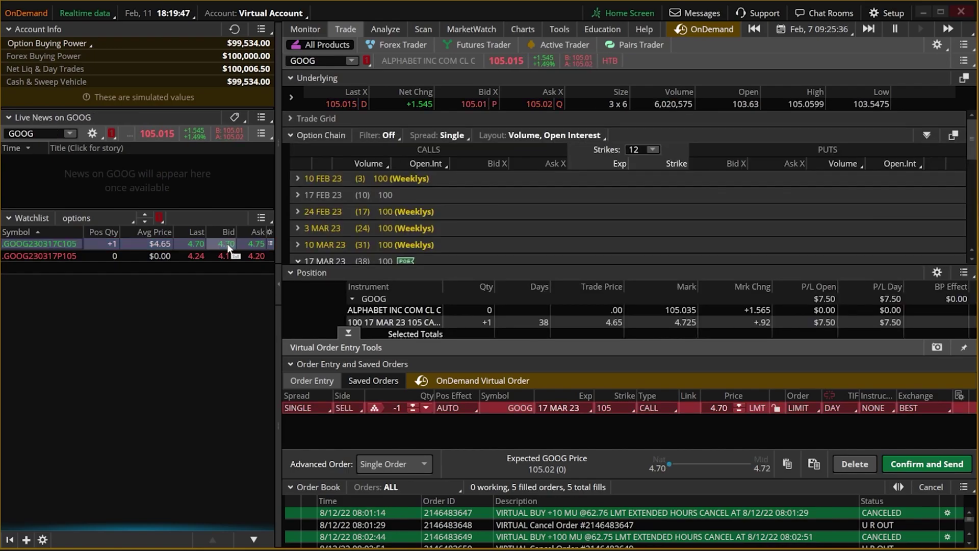
key("Down")
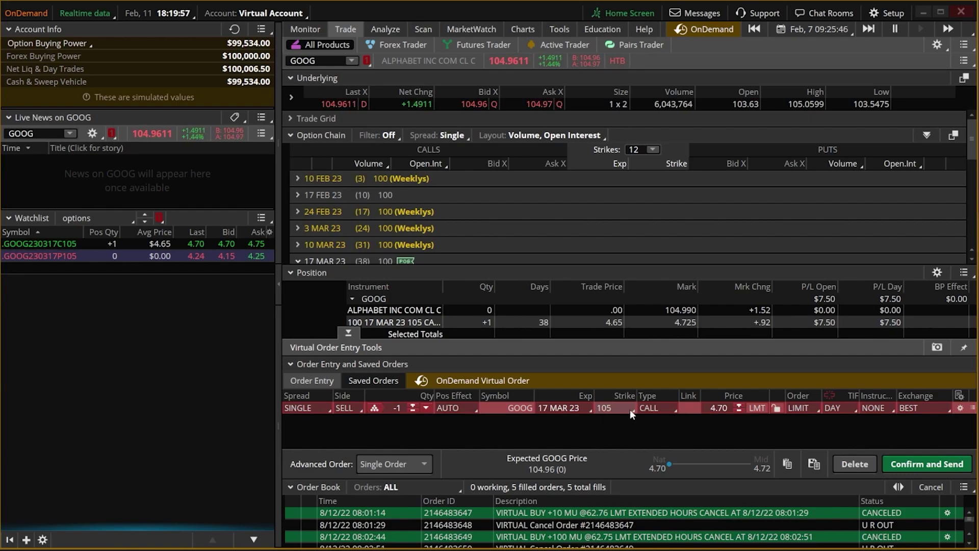
left_click(924, 463)
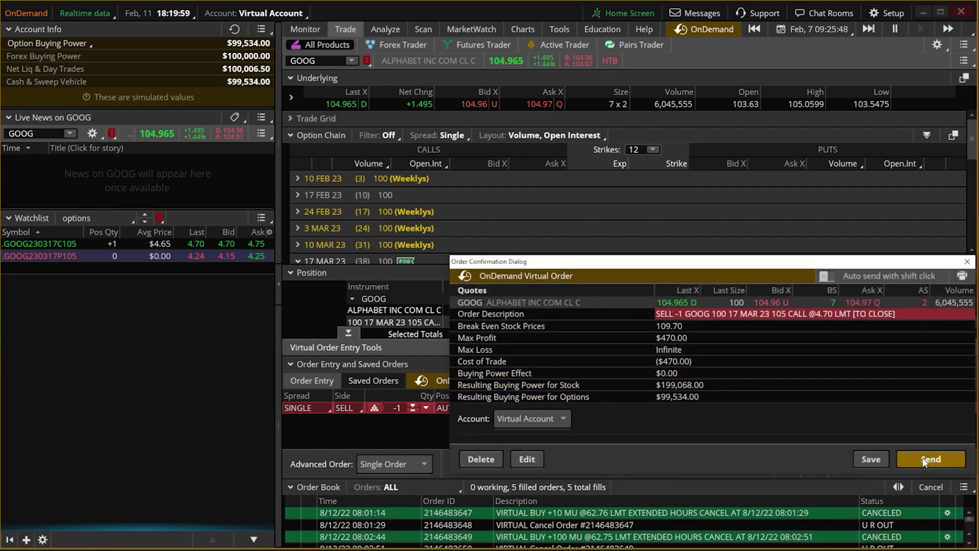
left_click(925, 460)
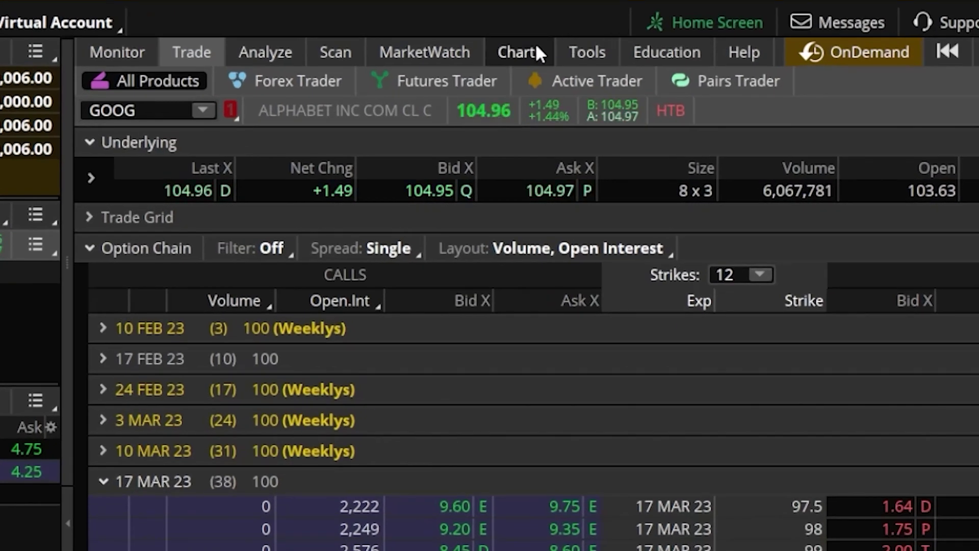
Step: Display the price chart of the GOOG 17 MAR 23 105 call from the options watchlist
mouse_move(529, 24)
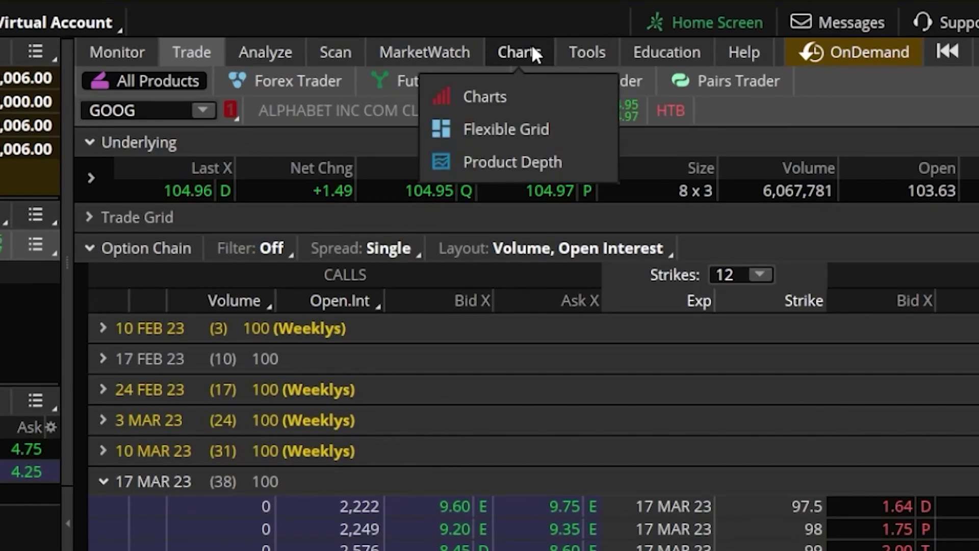
left_click(532, 46)
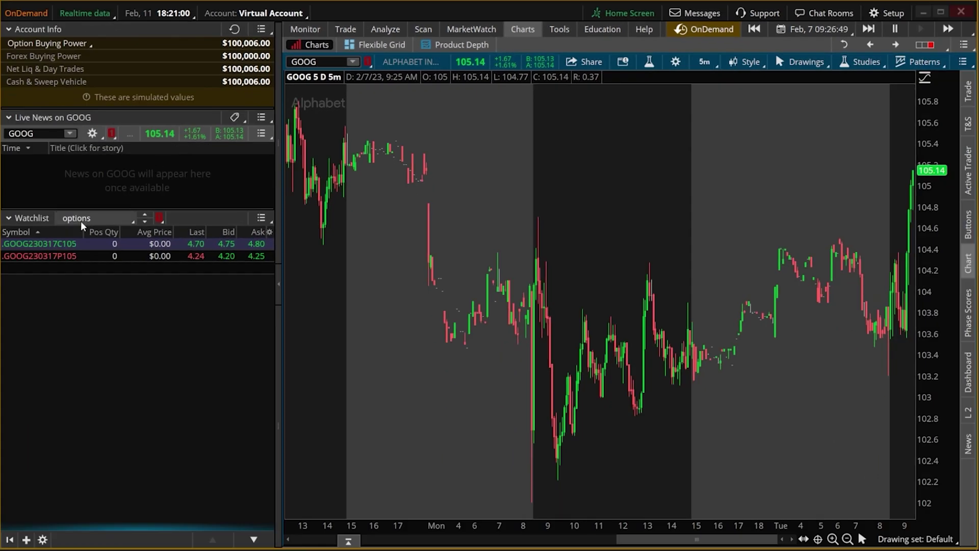
left_click(59, 244)
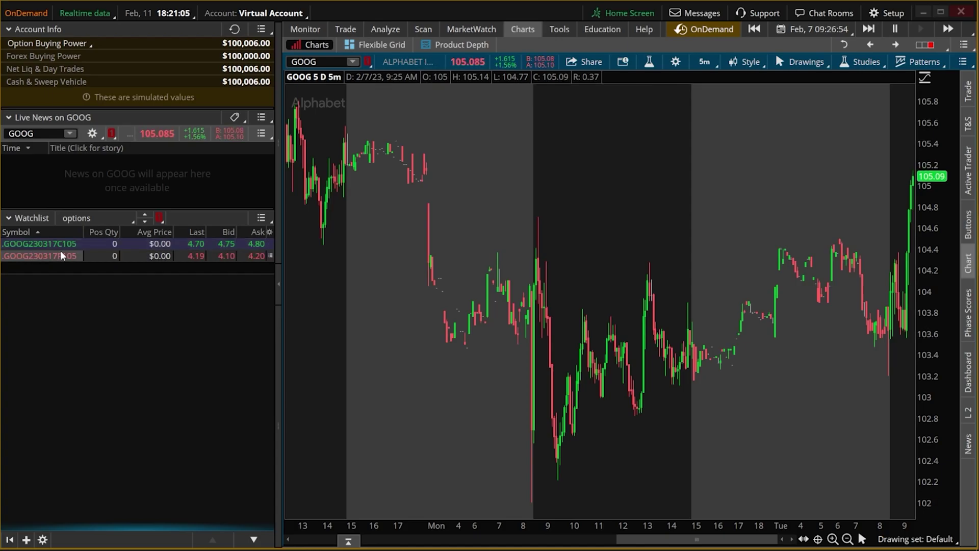
left_click(66, 245)
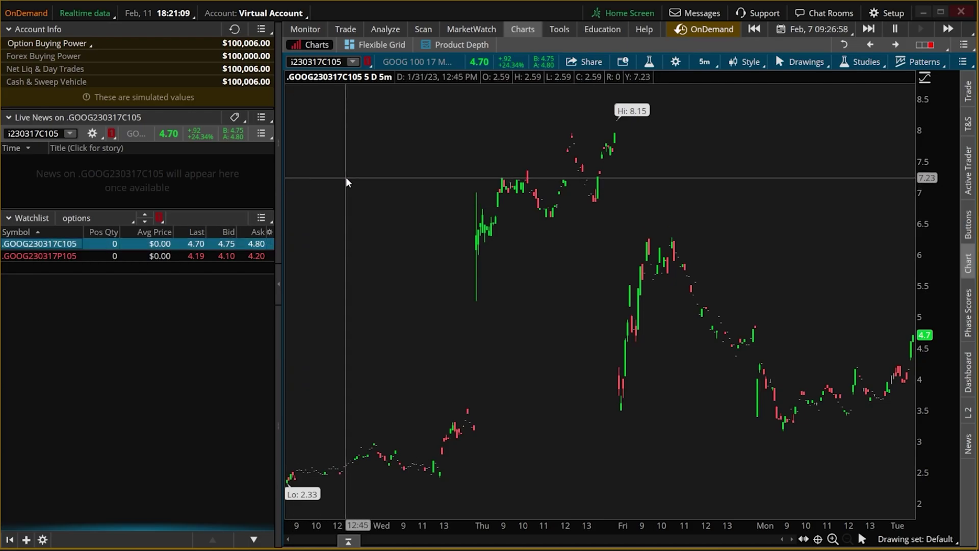
mouse_move(347, 78)
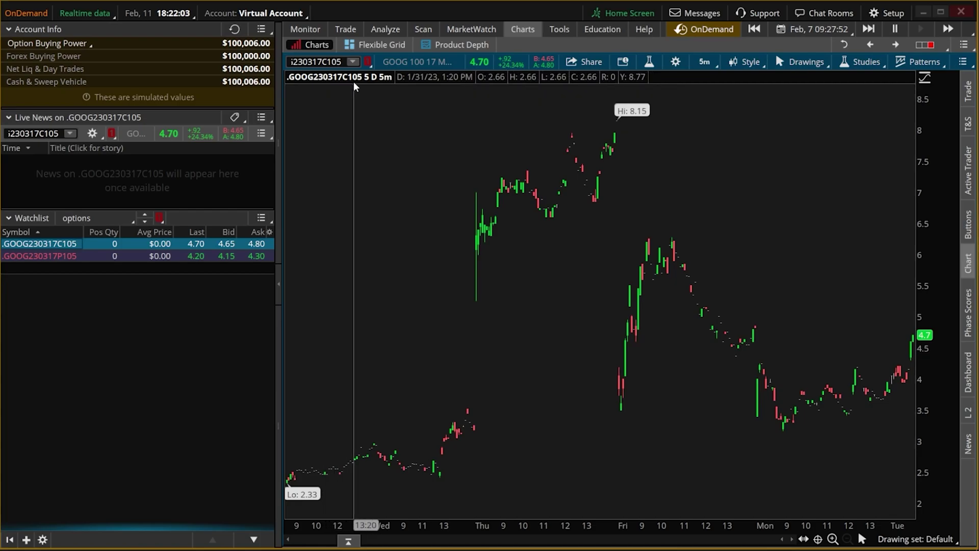
mouse_move(354, 84)
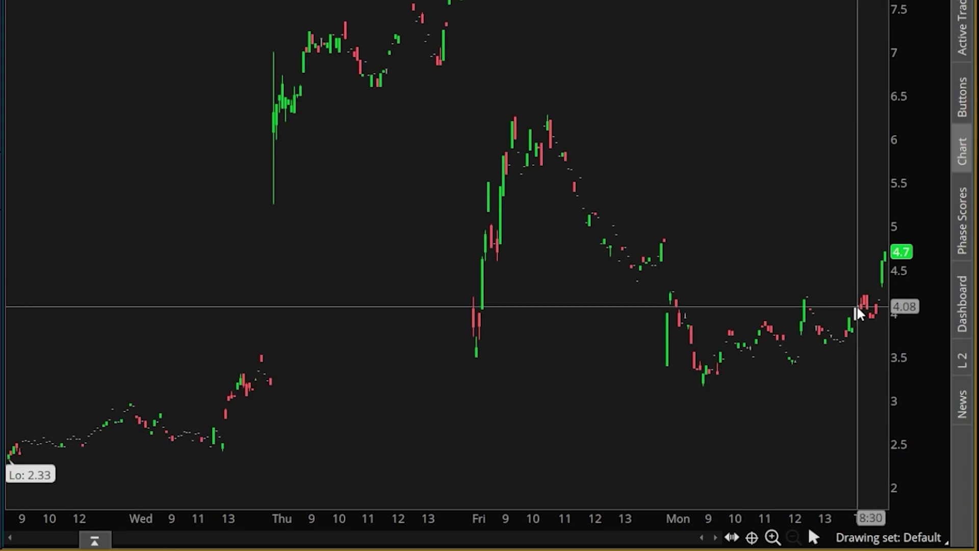
Step: Create a buy order for one 105 call at a 3.54 limit from the chart, reopen it for editing, and delete it
right_click(847, 360)
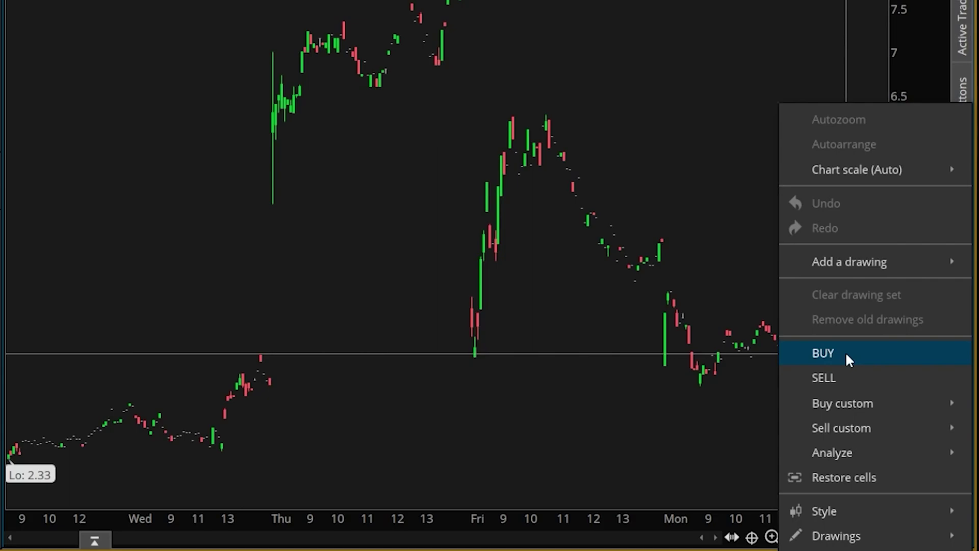
left_click(847, 360)
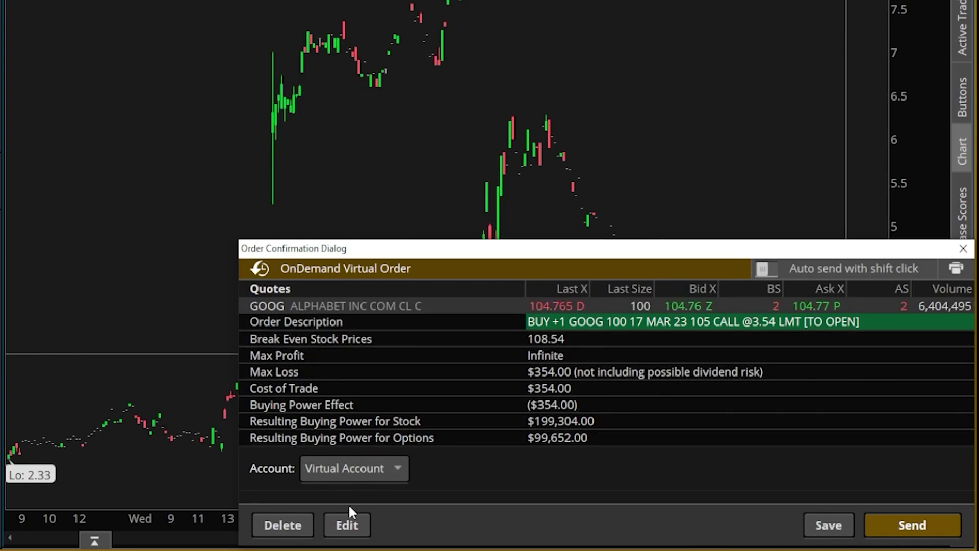
left_click(347, 525)
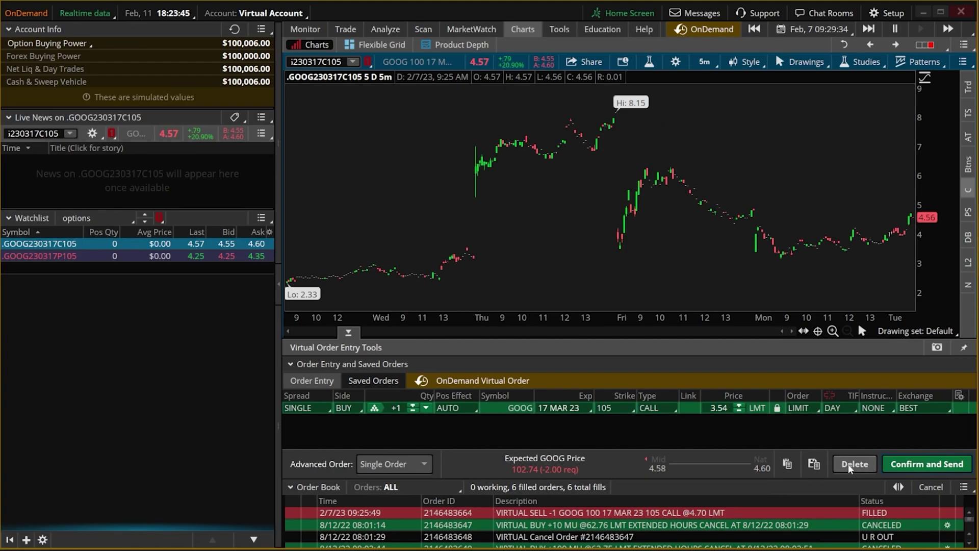
left_click(705, 436)
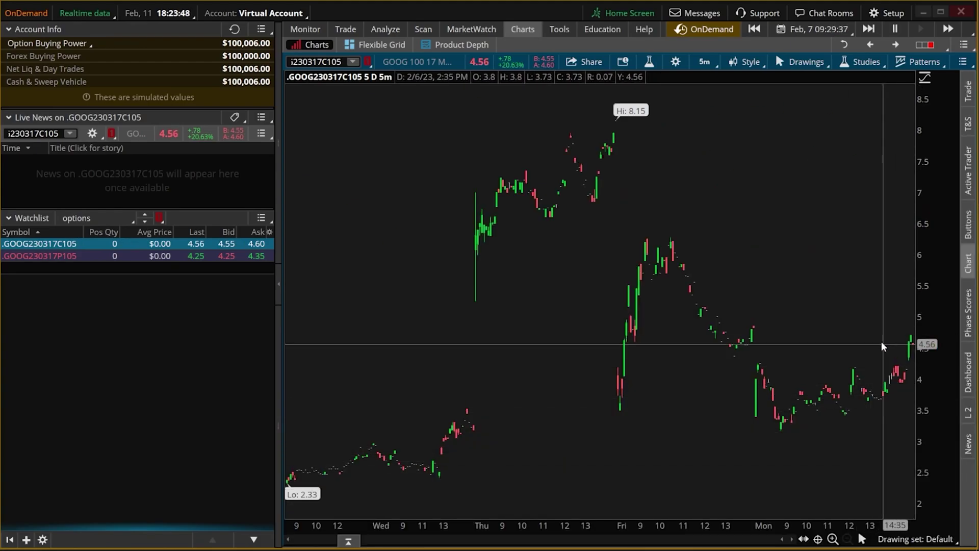
right_click(839, 270)
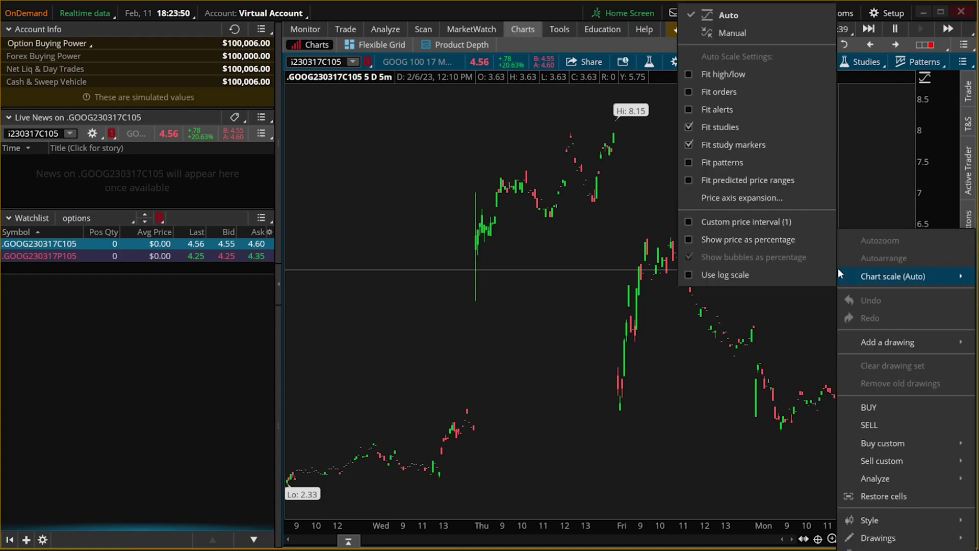
mouse_move(839, 272)
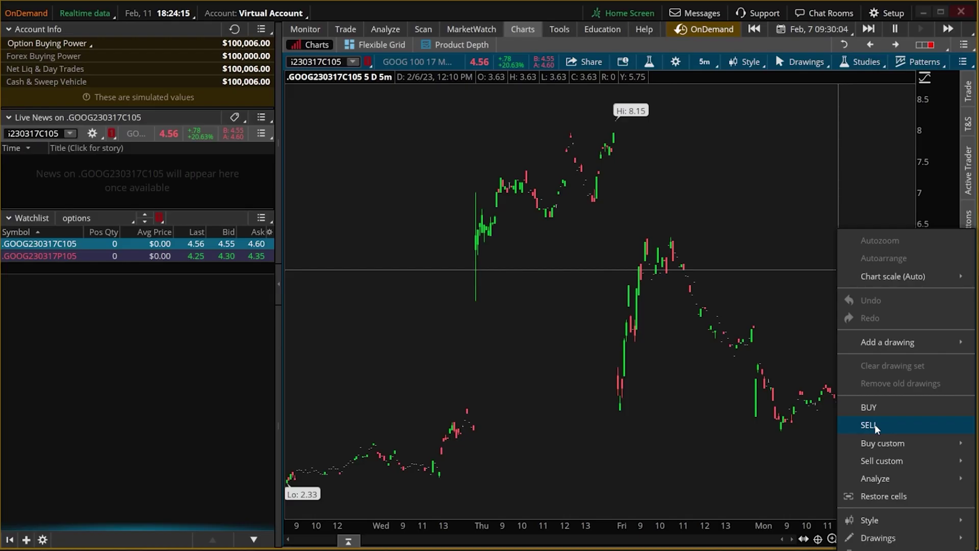
left_click(783, 397)
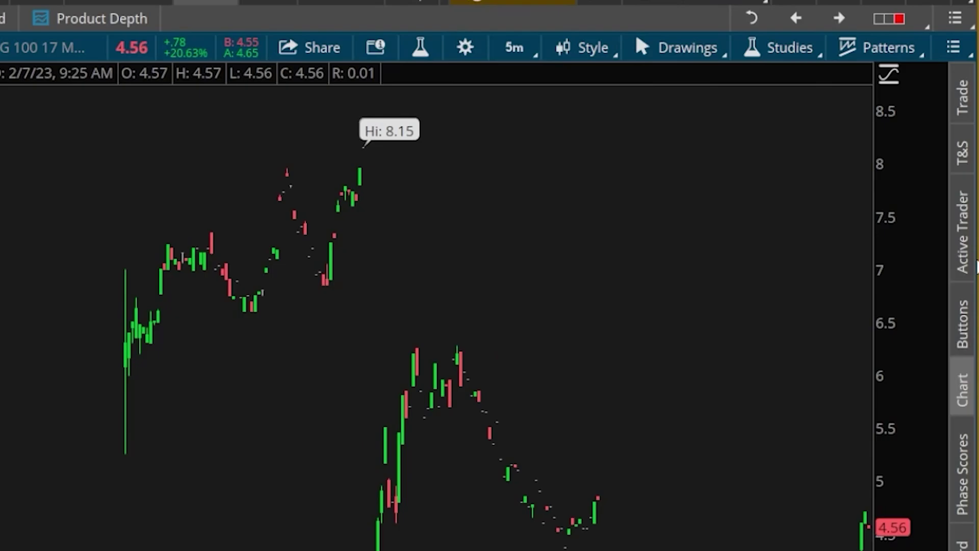
Step: Show the Active Trader ladder beside the call's chart and expand its quantity and template settings
left_click(962, 232)
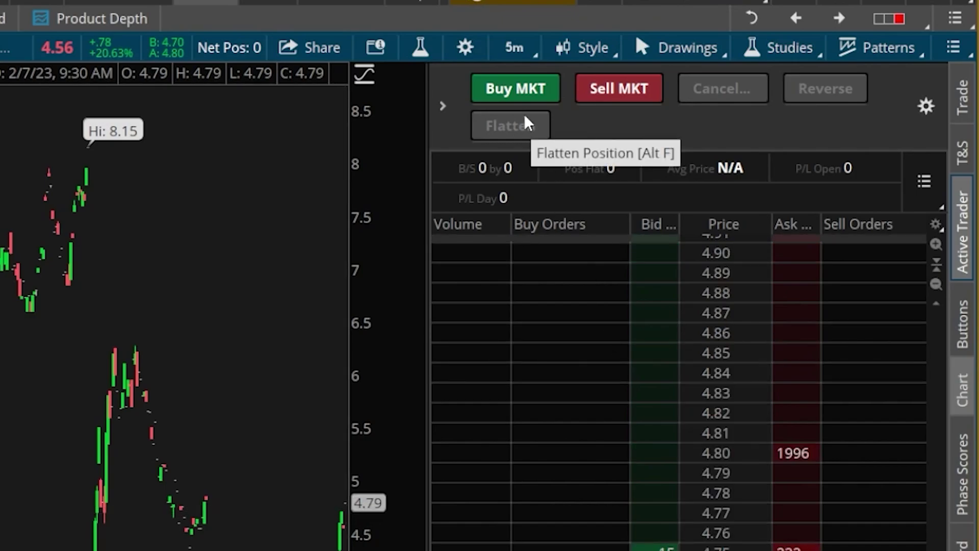
left_click(447, 110)
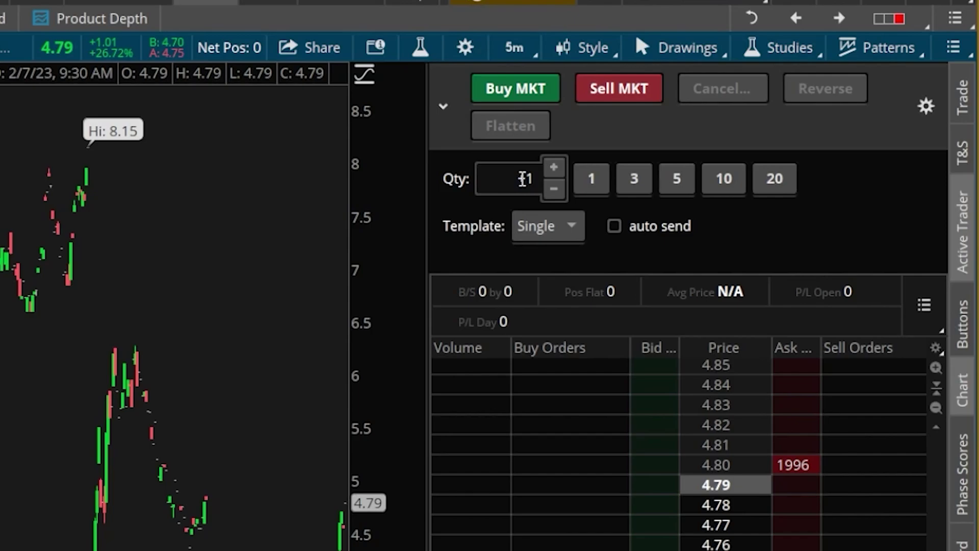
Step: Enable auto send in Active Trader and buy one GOOG 17 MAR 23 105 call at market
left_click(615, 226)
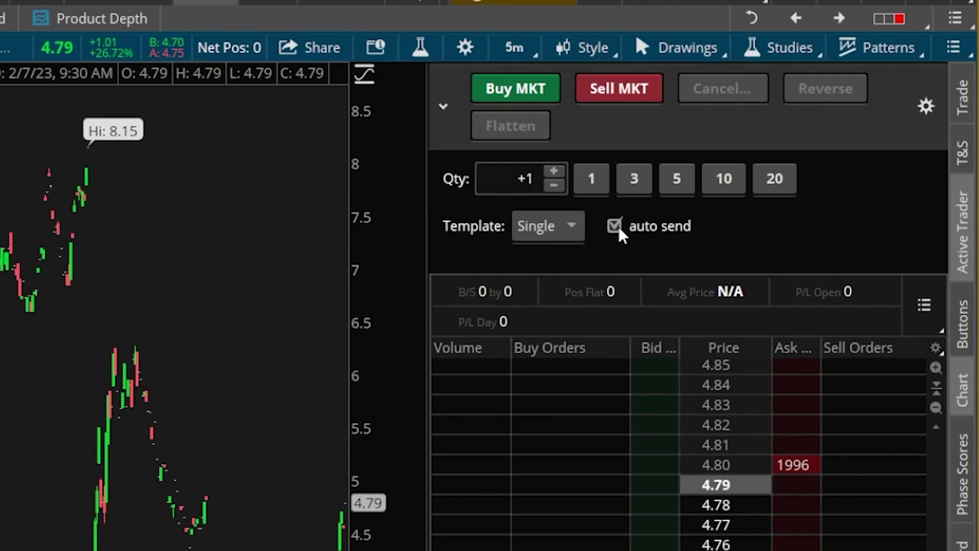
left_click(525, 95)
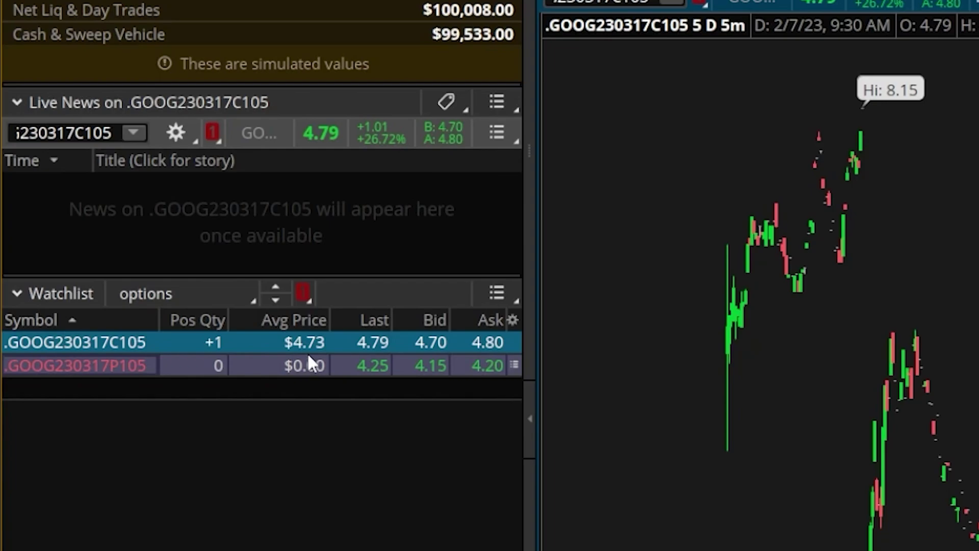
Step: Open the column customization settings of the options watchlist
left_click(512, 320)
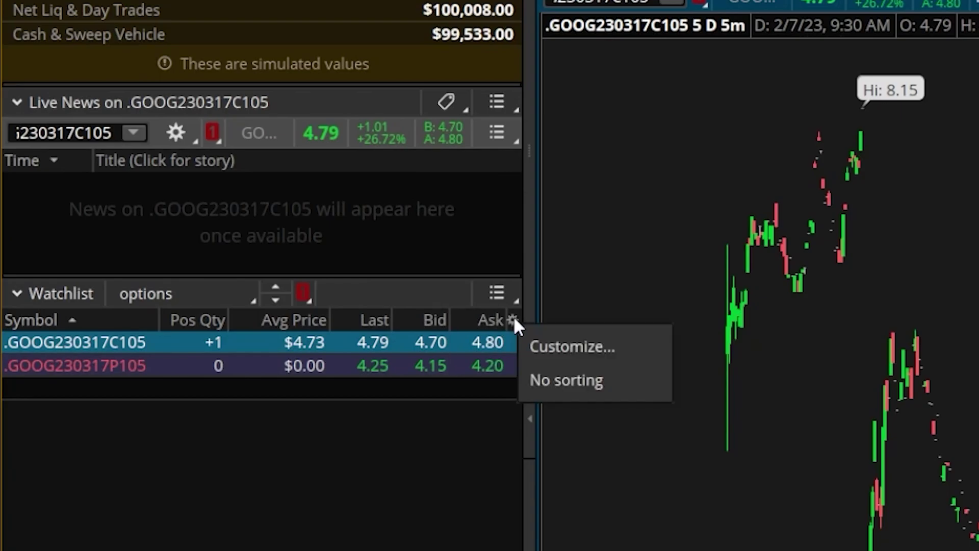
left_click(534, 346)
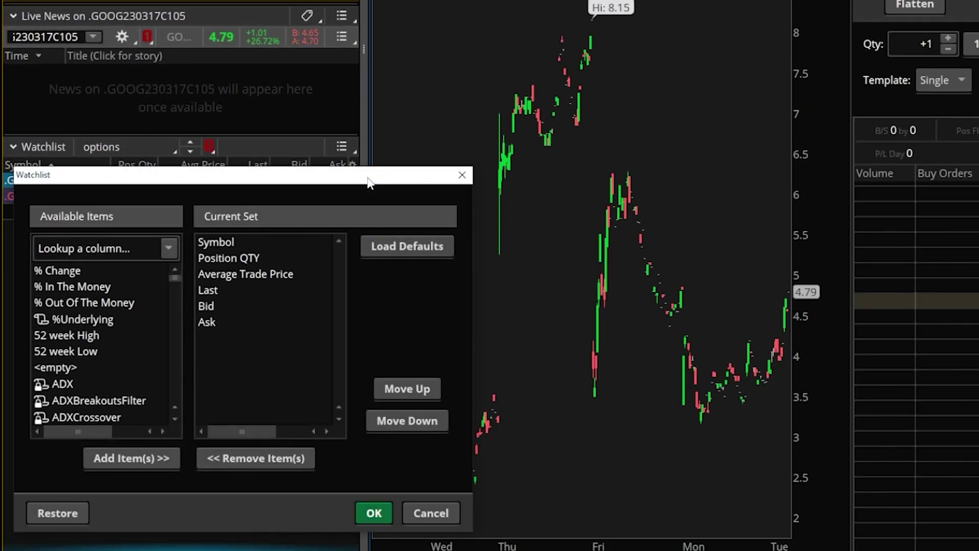
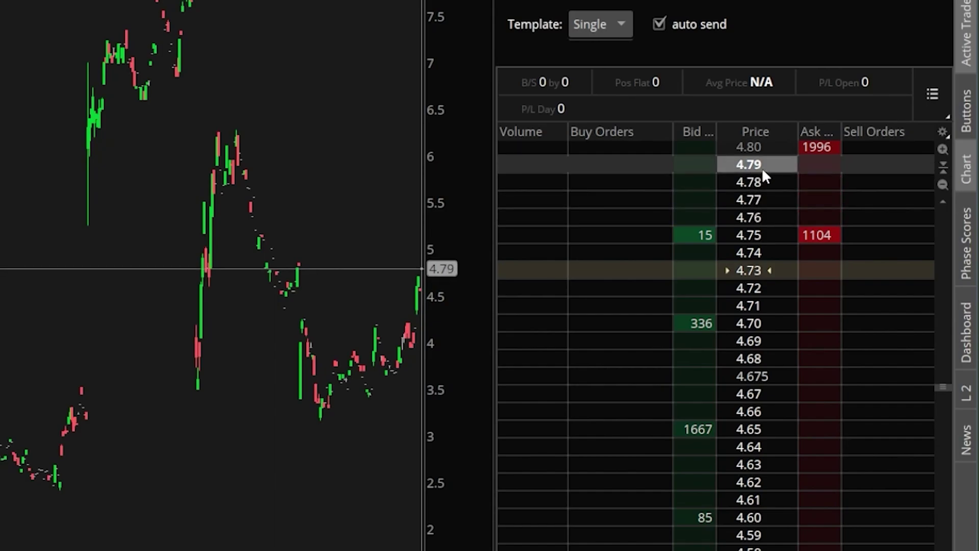
Step: Place a sell limit order for one 105 call at 4.79 from the ladder and raise its limit to about 5 on the chart
left_click(799, 171)
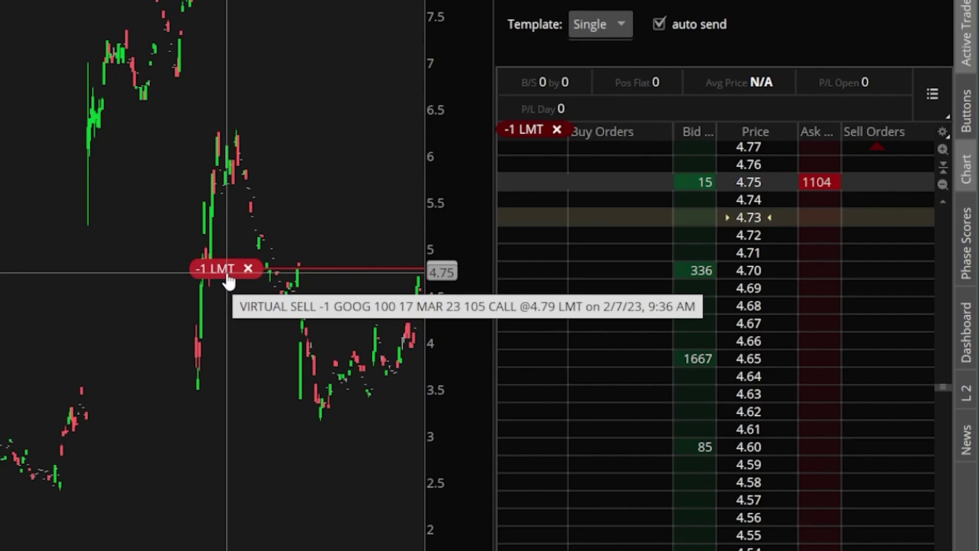
left_click_drag(228, 278, 241, 259)
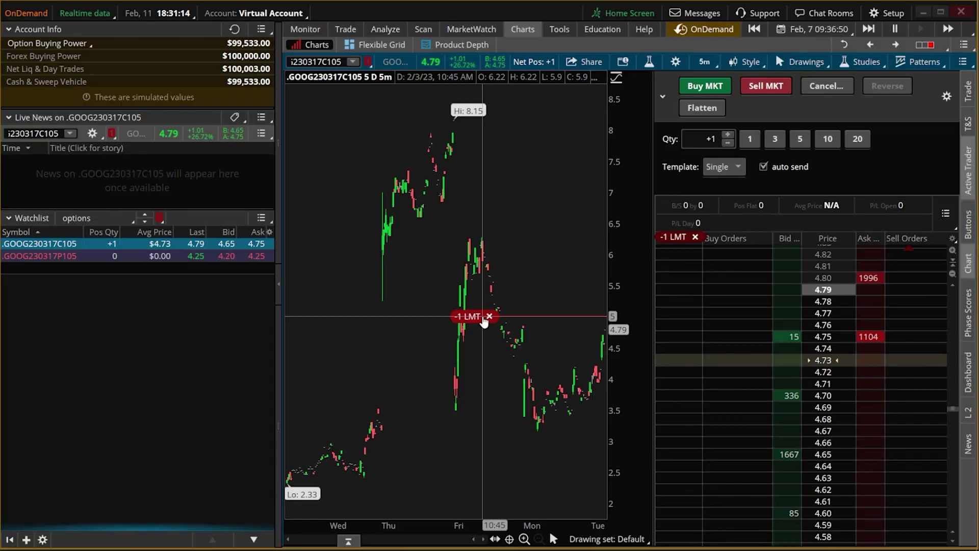
Step: Hide the Active Trader ladder and display the market trade buttons and the buy/sell dashboard with the call's chart
left_click(972, 188)
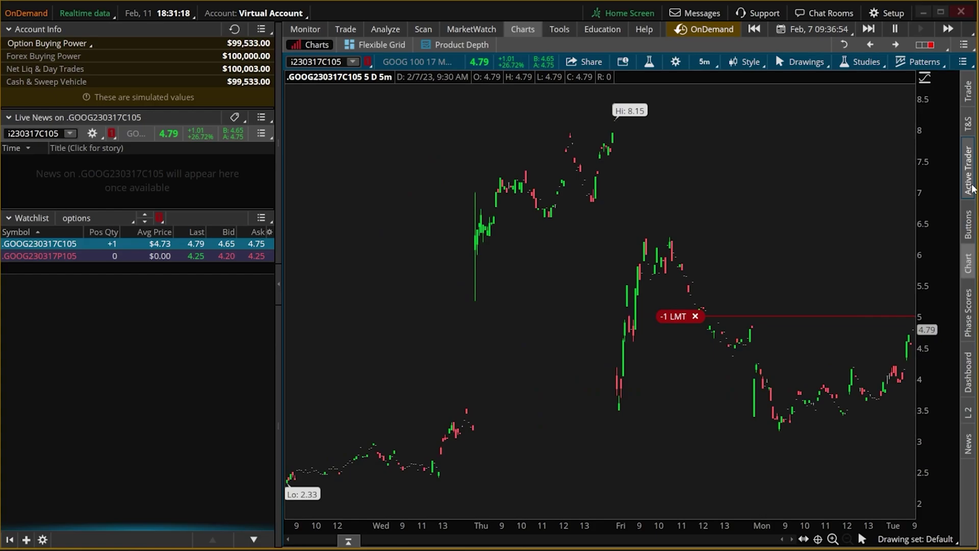
left_click(968, 91)
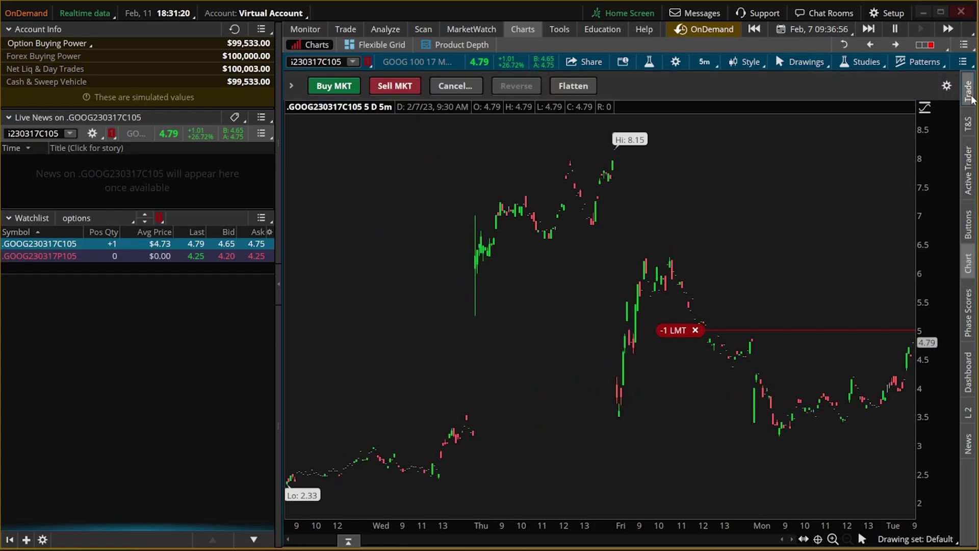
left_click(969, 363)
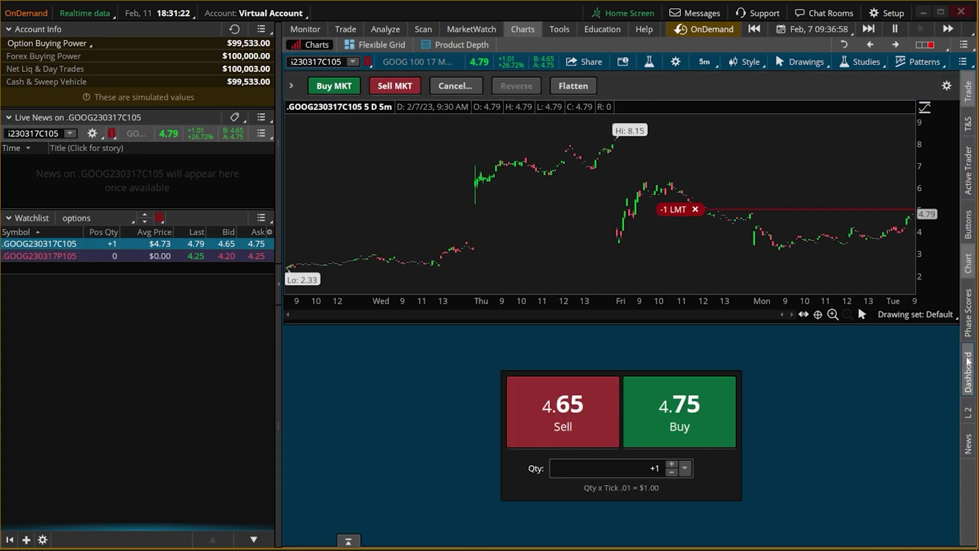